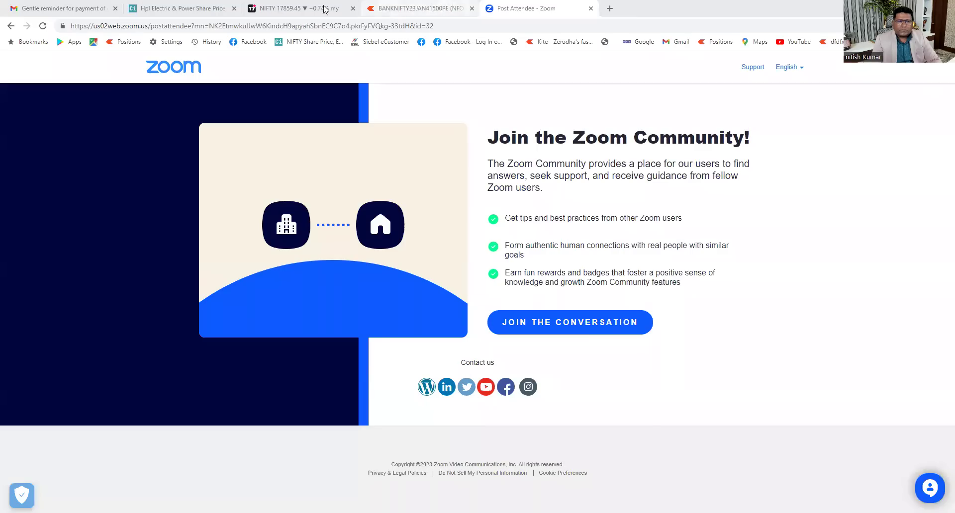
Step: Bring up the NIFTY 50 Index 1D chart showing Bollinger Bands and the Super Indicator
left_click(281, 8)
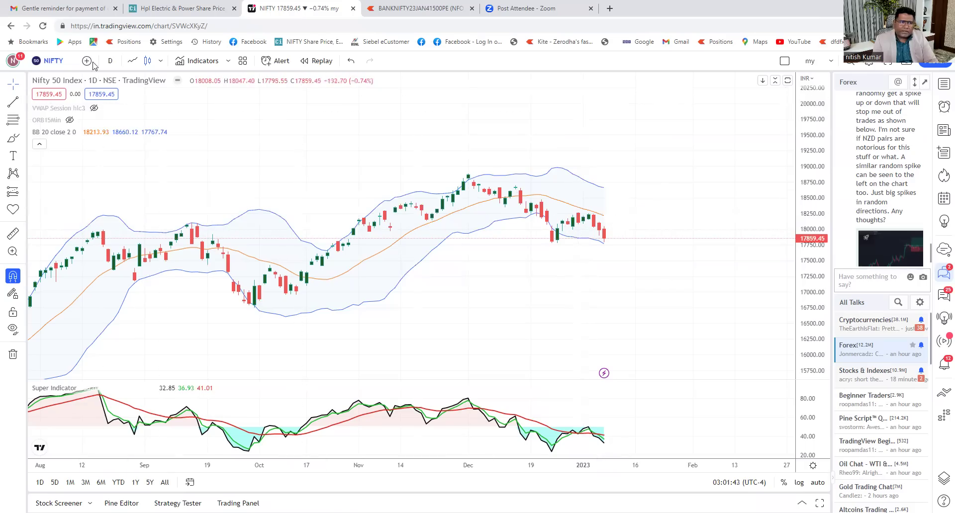
Step: Switch the NIFTY 50 chart to 30-minute candles and stretch the price scale
left_click(110, 61)
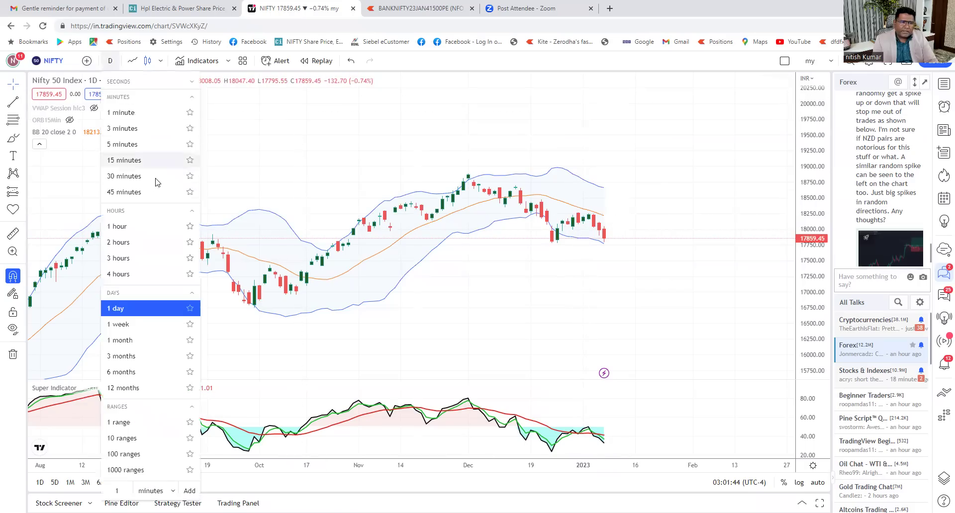
left_click(127, 176)
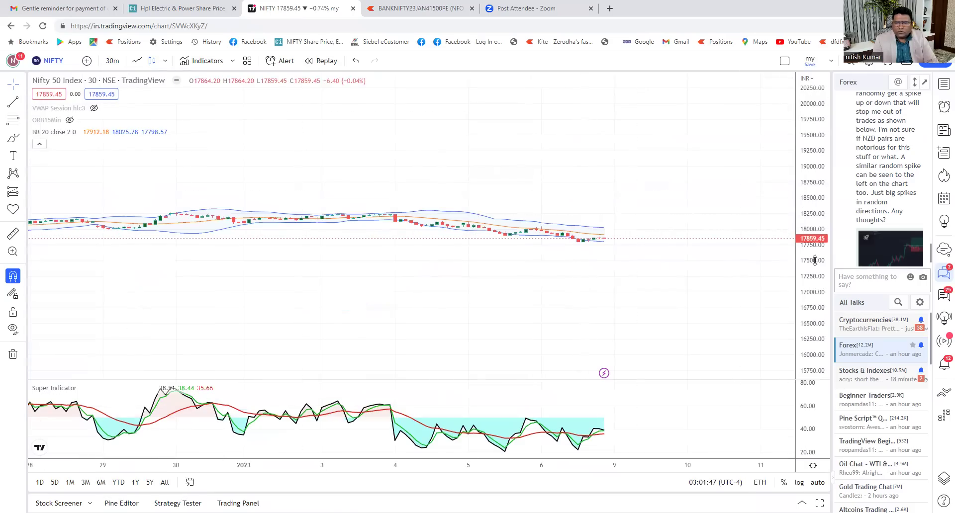
left_click_drag(798, 259, 794, 38)
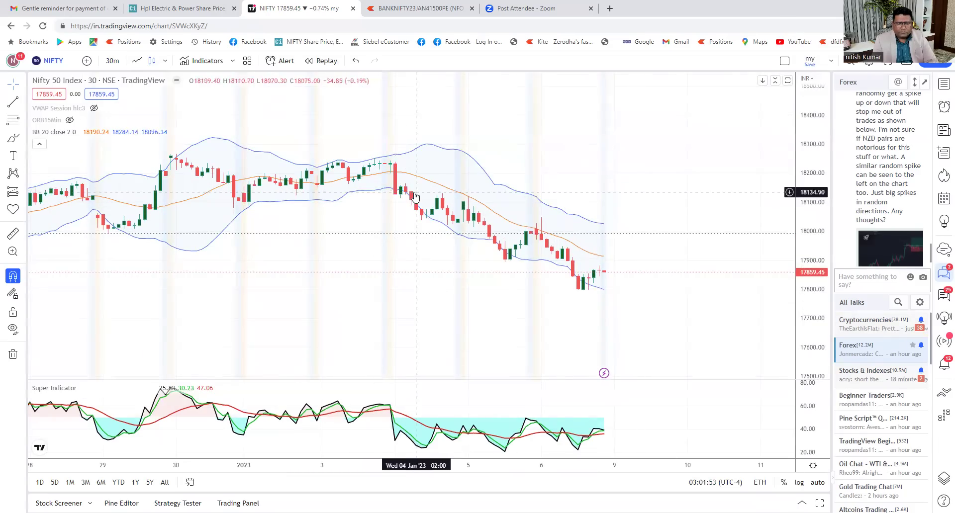
Step: Pan back through late December candles, then forward to early January
left_click_drag(278, 197, 433, 184)
left_click_drag(330, 177, 417, 178)
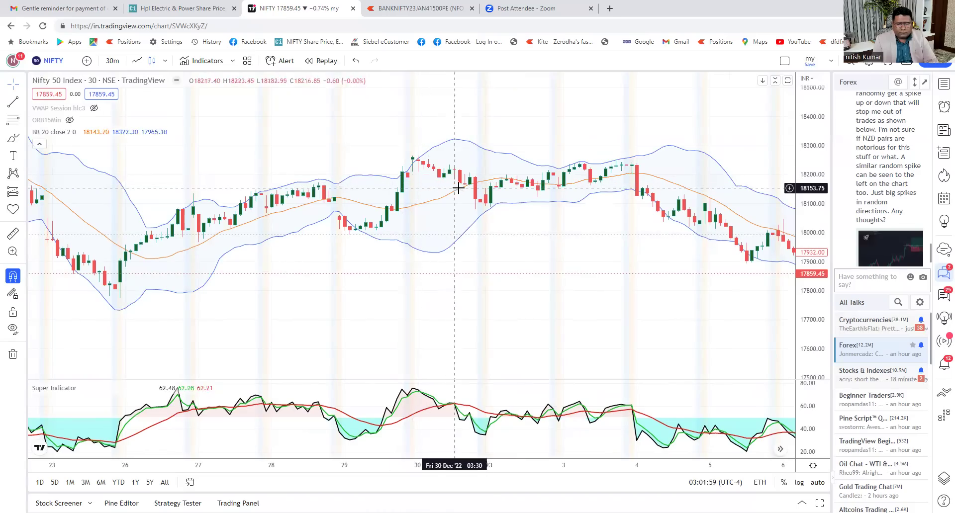
left_click_drag(640, 178, 459, 184)
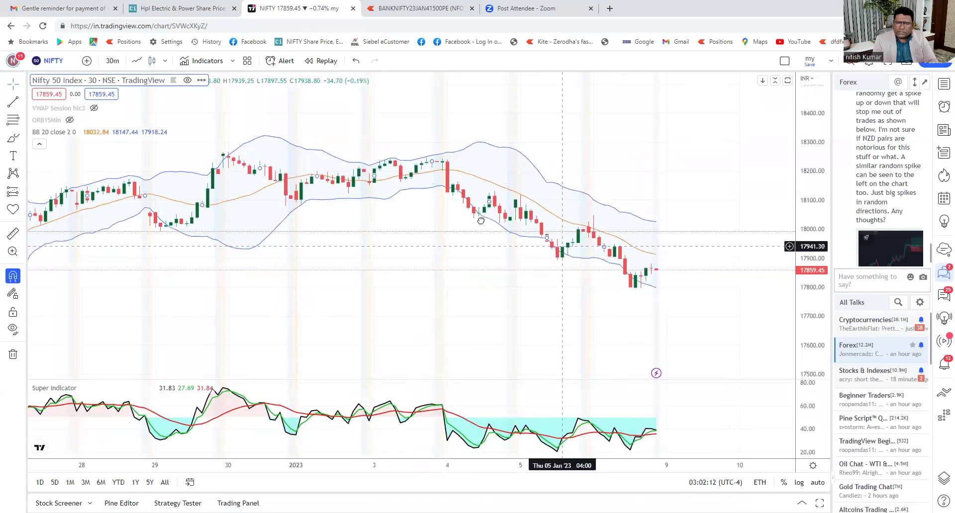
Step: Zoom in on the 30-minute chart and pan to end on the latest 3–9 Jan bars
left_click_drag(603, 235, 508, 279)
left_click(404, 449)
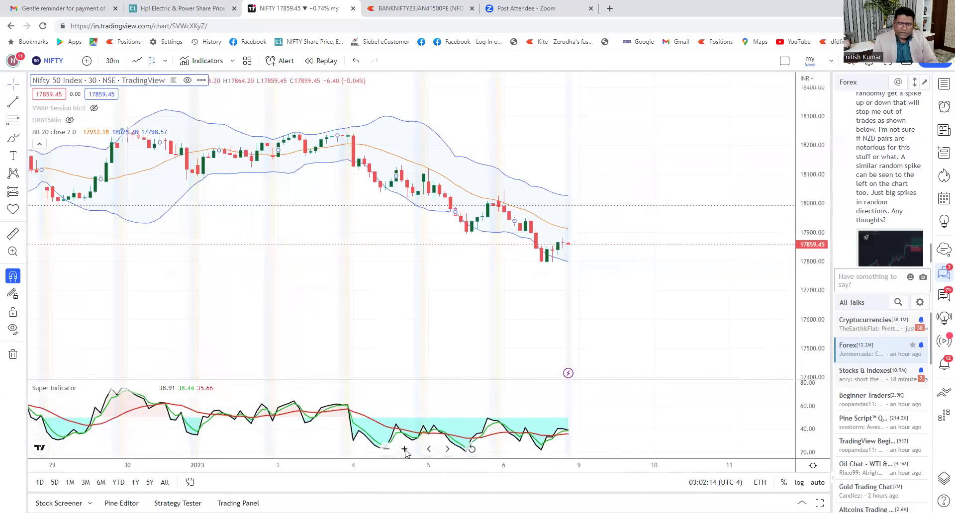
left_click(405, 450)
mouse_move(279, 265)
left_mouse_down()
mouse_move(597, 291)
mouse_move(615, 268)
left_mouse_up()
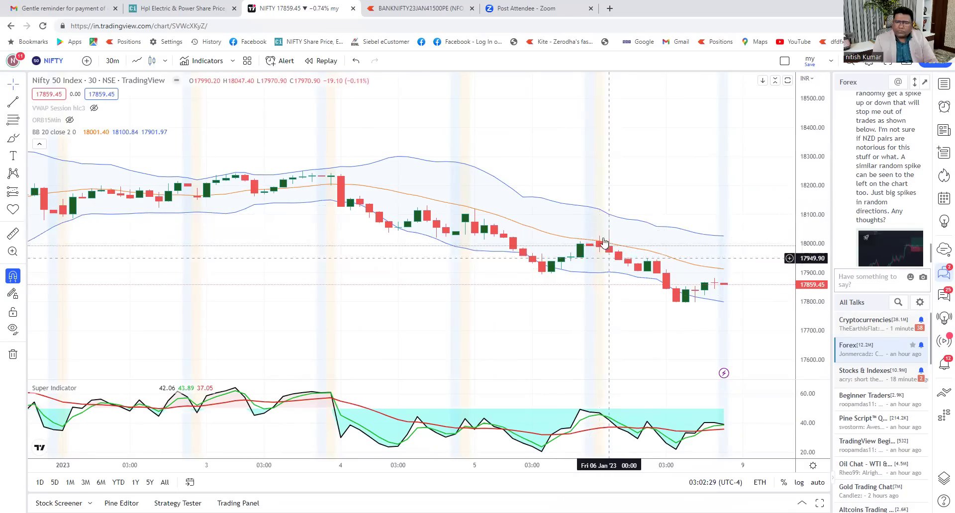
left_click_drag(610, 253, 504, 240)
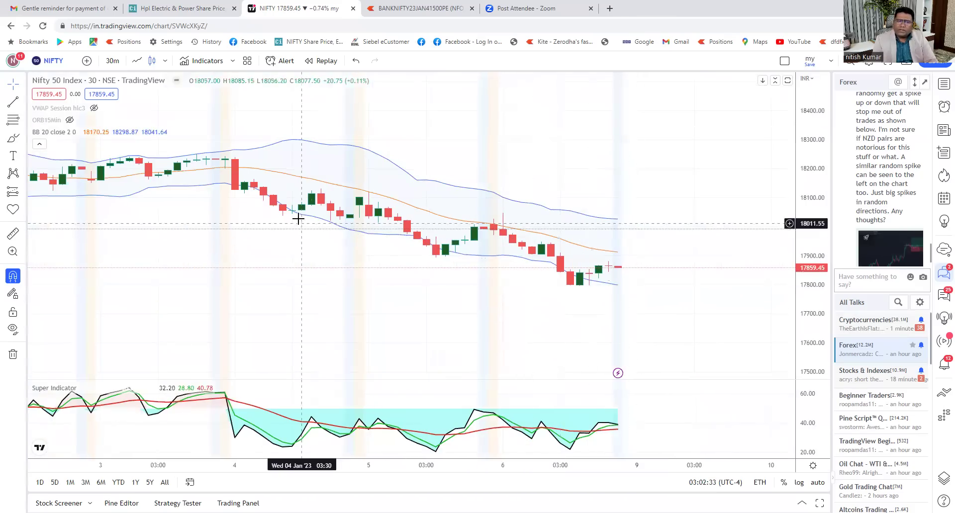
left_click_drag(298, 213, 591, 241)
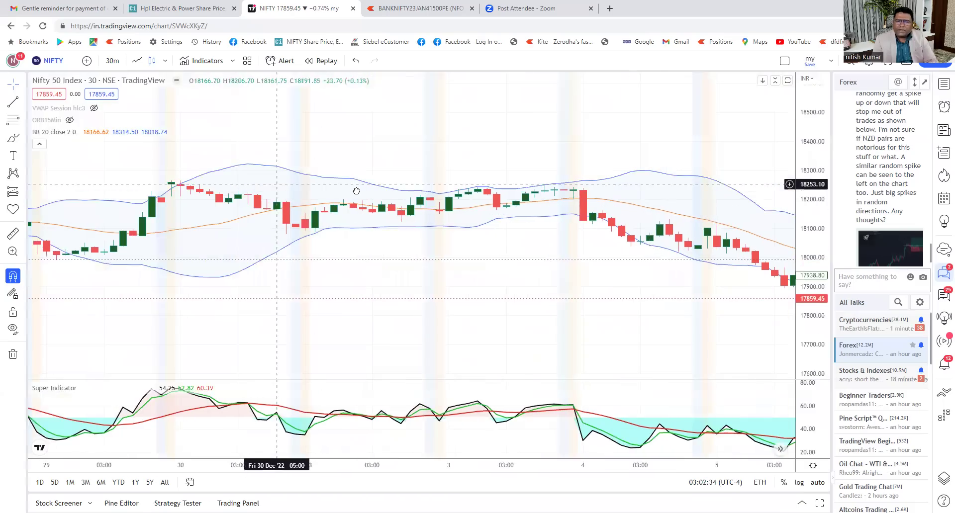
left_click_drag(204, 179, 345, 191)
left_click_drag(667, 221, 303, 214)
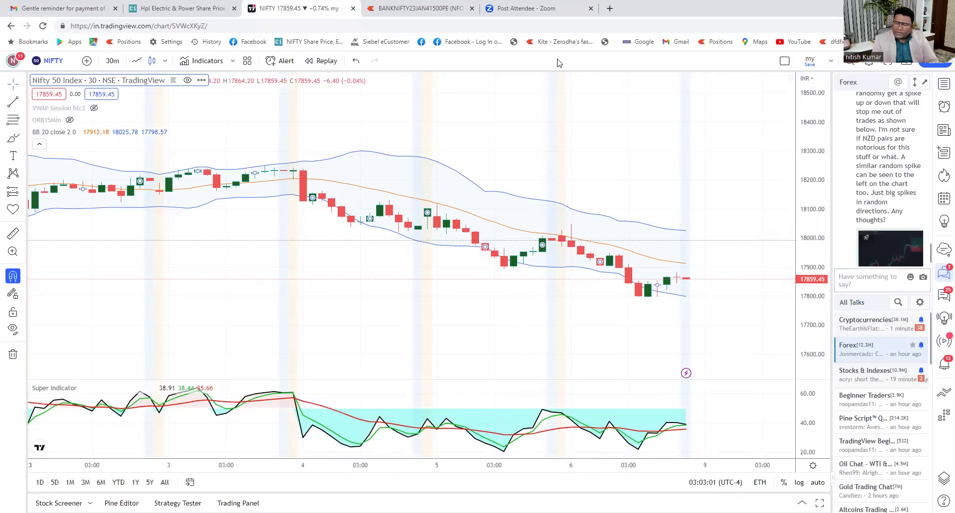
Step: Switch to 1 day candles, rescale the price axis and zoom in on December–January bars
left_click(113, 60)
left_click(138, 309)
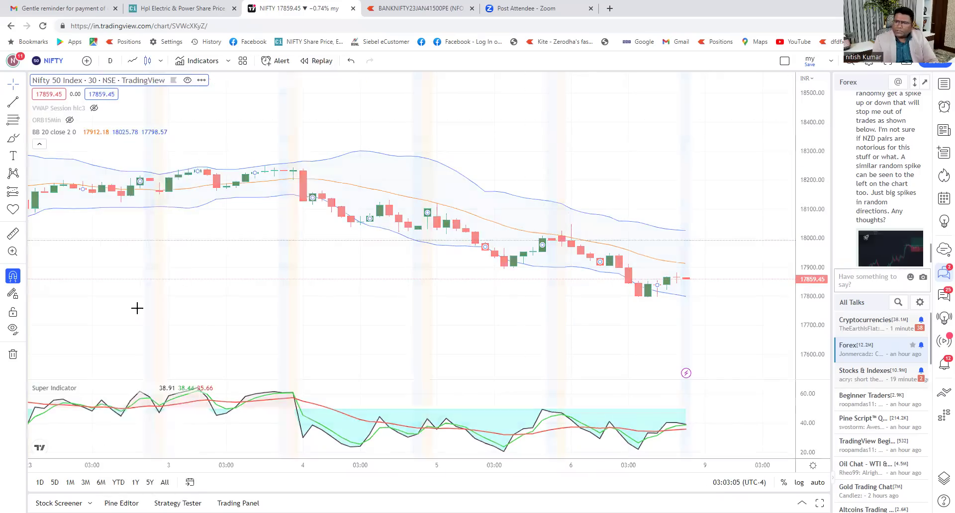
mouse_move(796, 110)
left_mouse_down()
mouse_move(718, 181)
mouse_move(530, 204)
left_mouse_up()
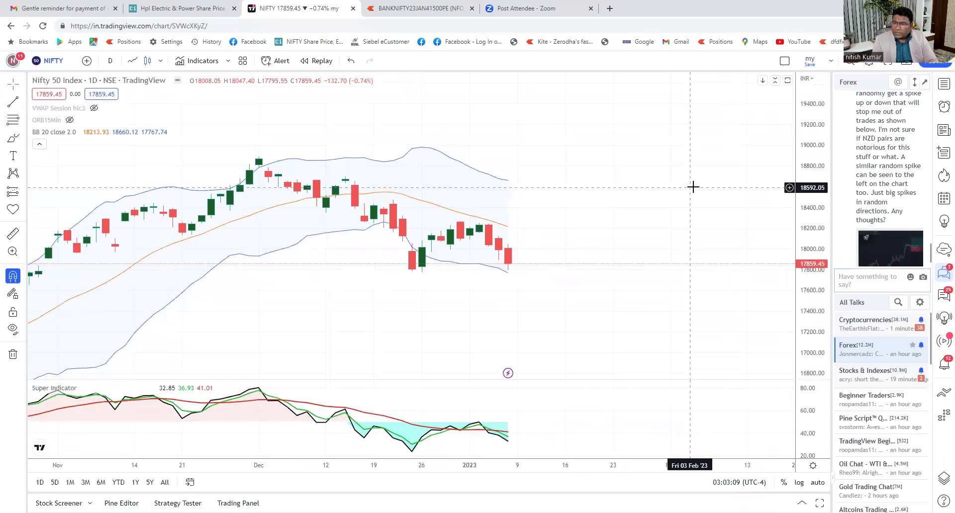
mouse_move(428, 448)
left_click(405, 449)
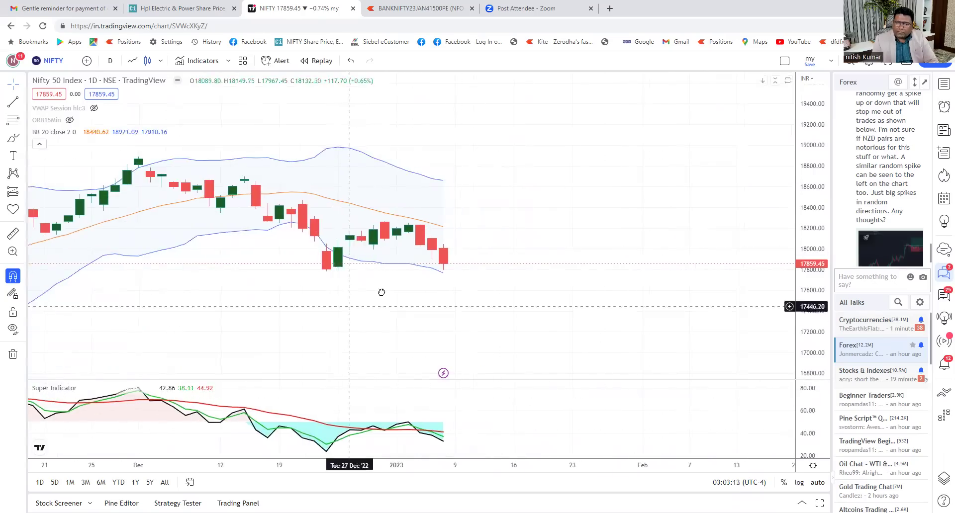
scroll(692, 187, "left", 3)
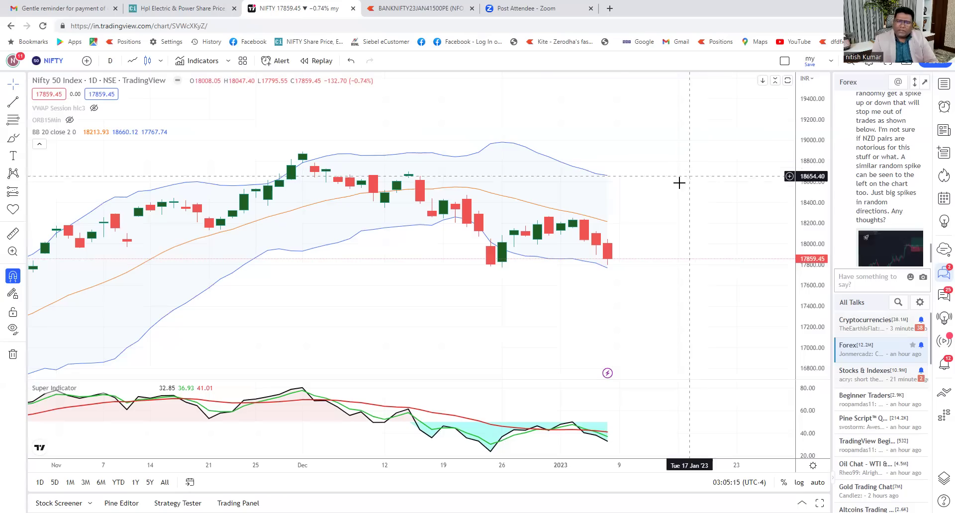
Step: Pan the daily chart slightly back, then return to the latest bars at 17859.45
left_click_drag(443, 234, 501, 236)
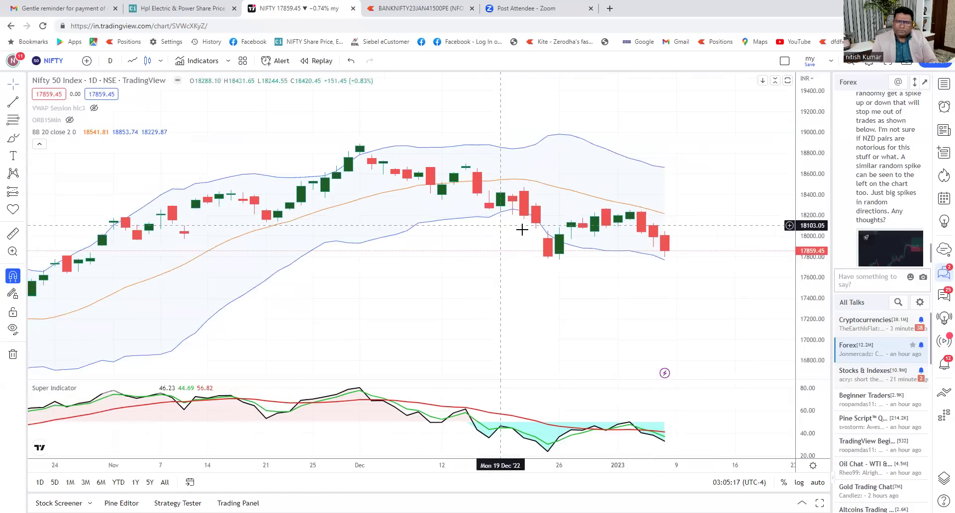
left_click_drag(689, 231, 608, 234)
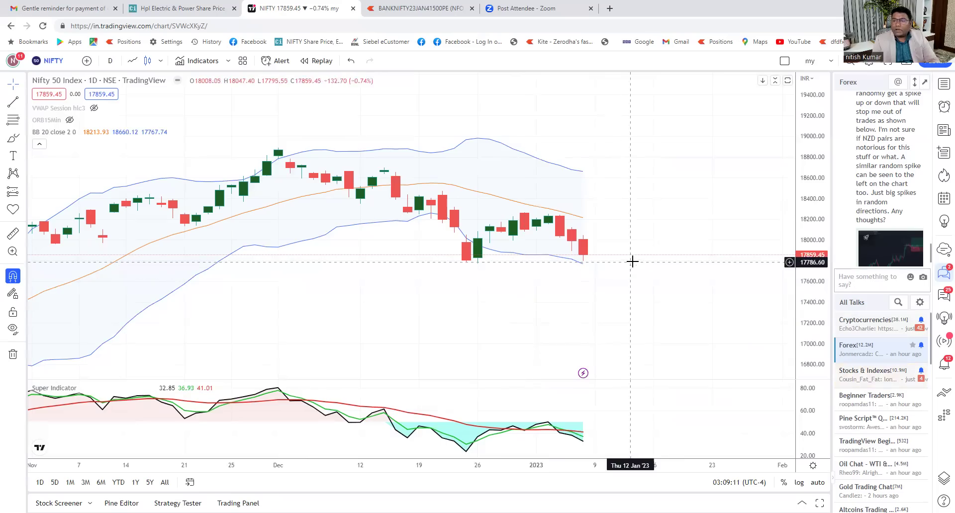
Step: Switch NIFTY 50 to weekly candles and compress the price scale to fit Feb 2022–Jan 2023
left_click(110, 61)
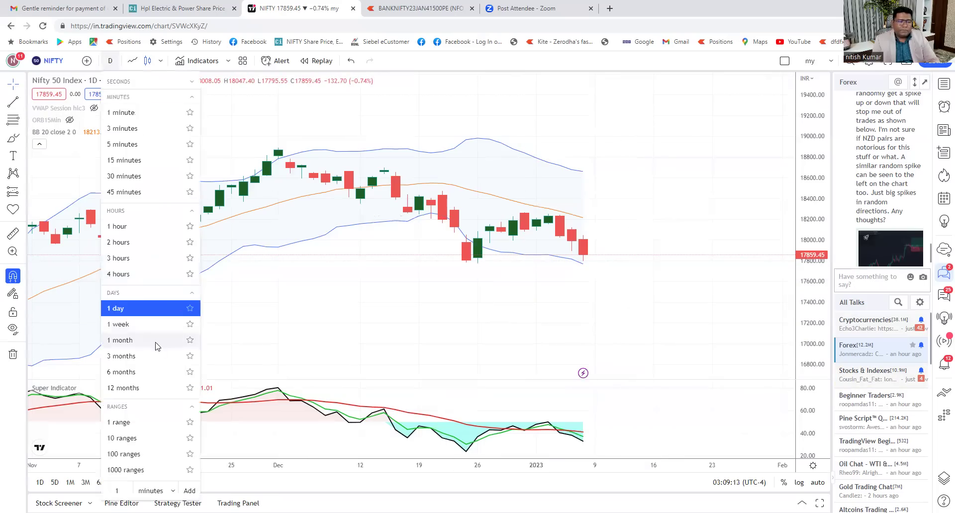
left_click(137, 324)
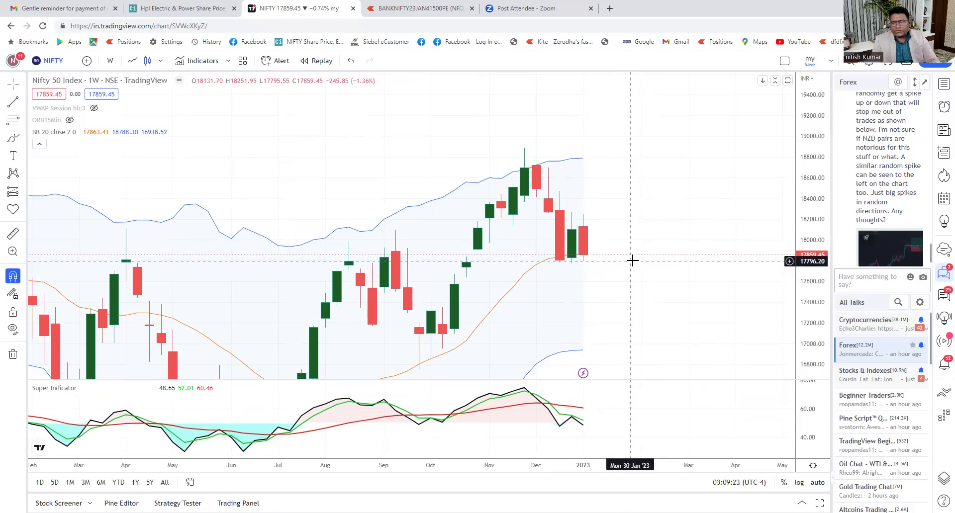
left_click_drag(622, 313, 647, 215)
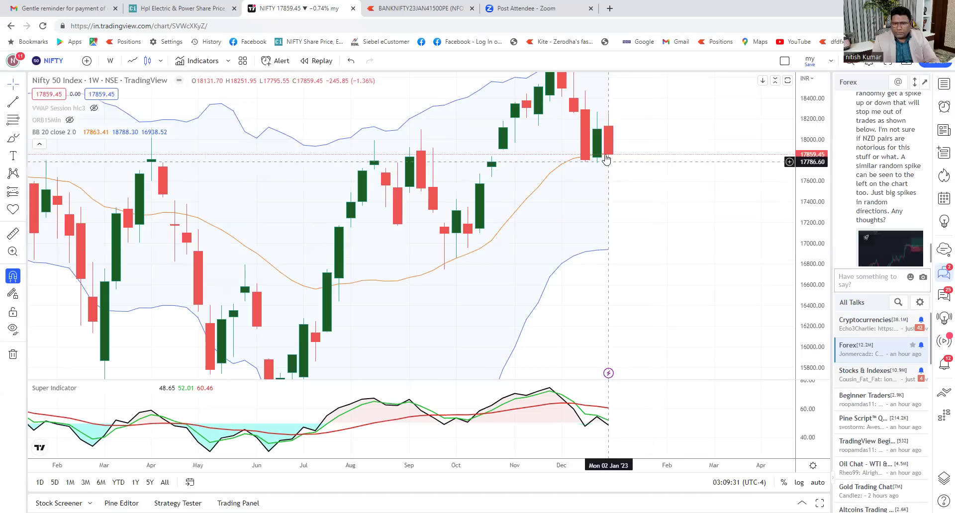
left_click_drag(804, 106, 651, 242)
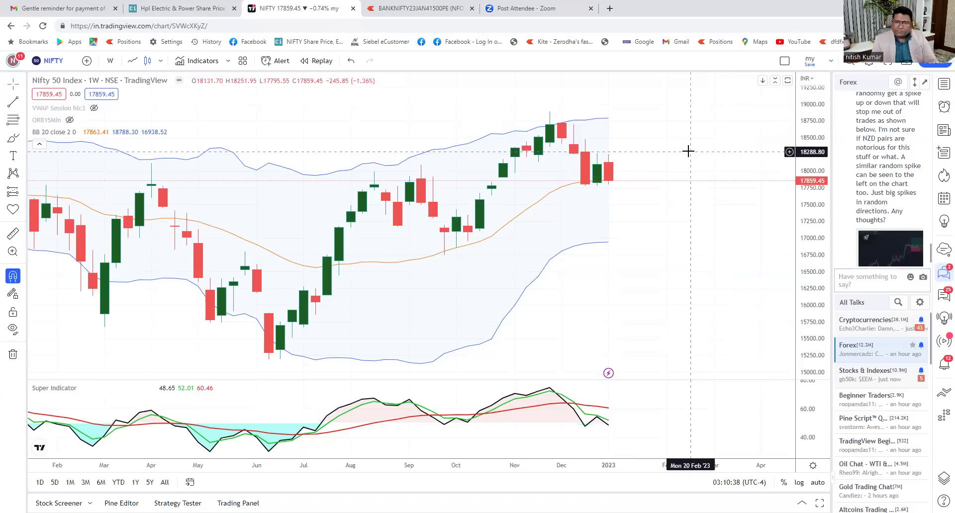
Step: Search for 'BANKN' and load the BANKNIFTY NIFTY BANK index chart
left_click(62, 61)
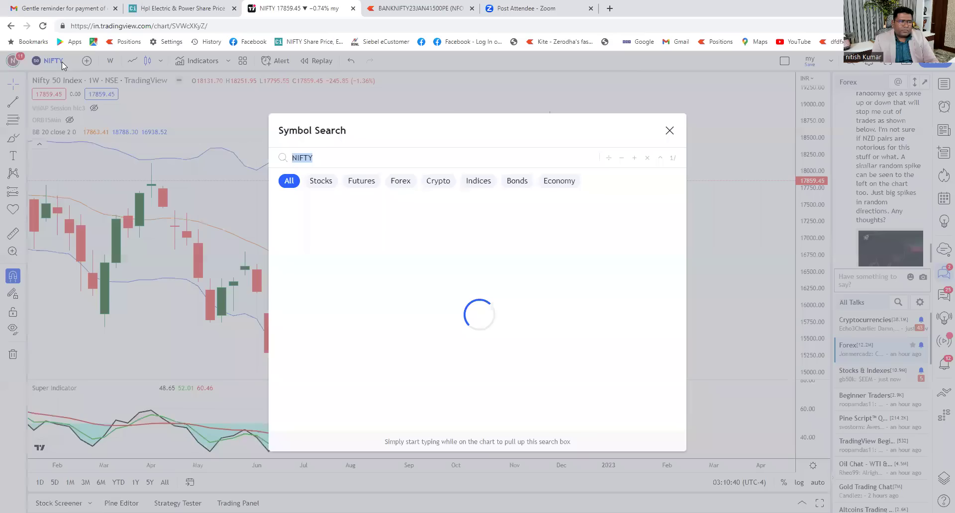
type("BAN")
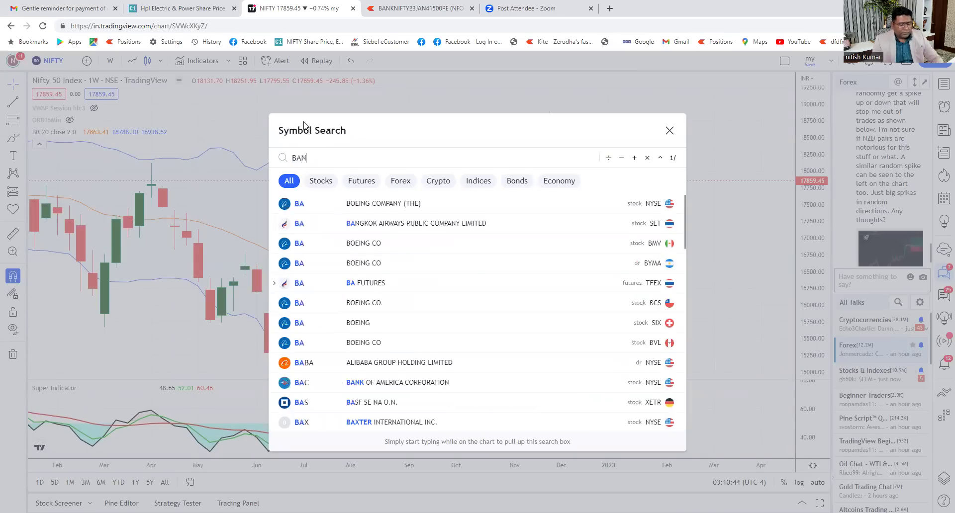
type("KN")
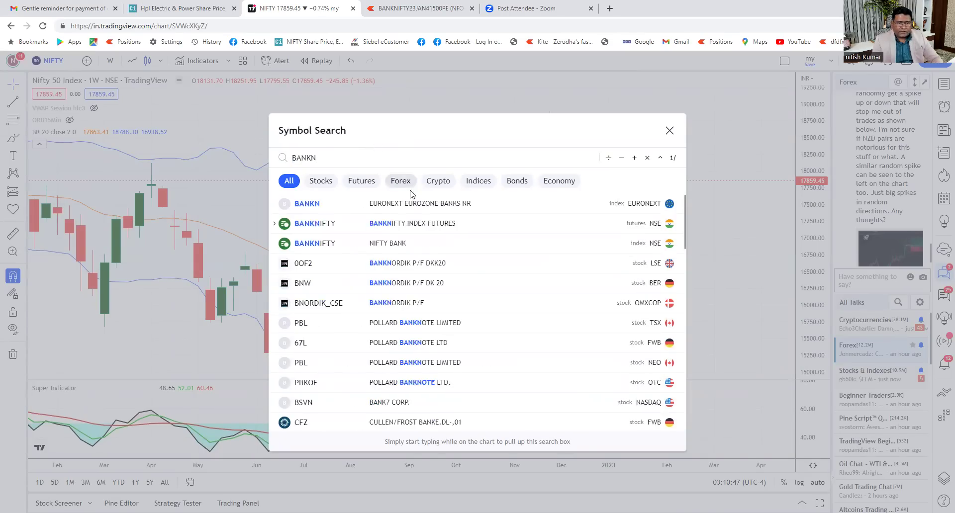
left_click(397, 245)
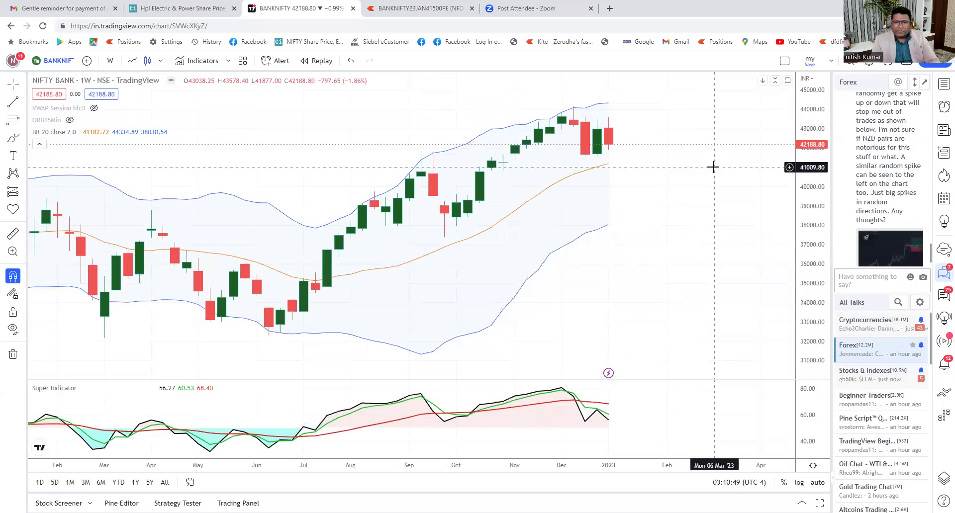
mouse_move(640, 443)
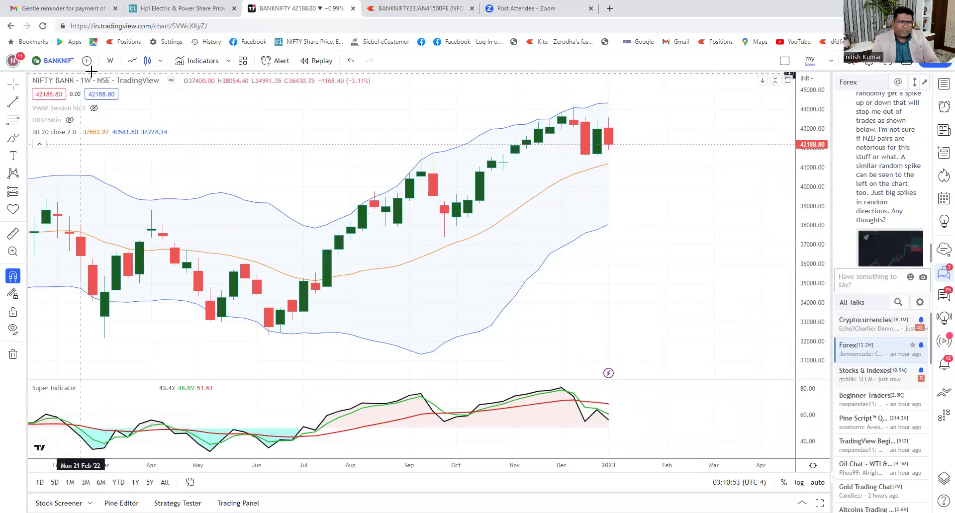
Step: Set NIFTY BANK to the 1 day interval, stretch the price scale and centre recent candles
left_click(110, 63)
left_click(132, 306)
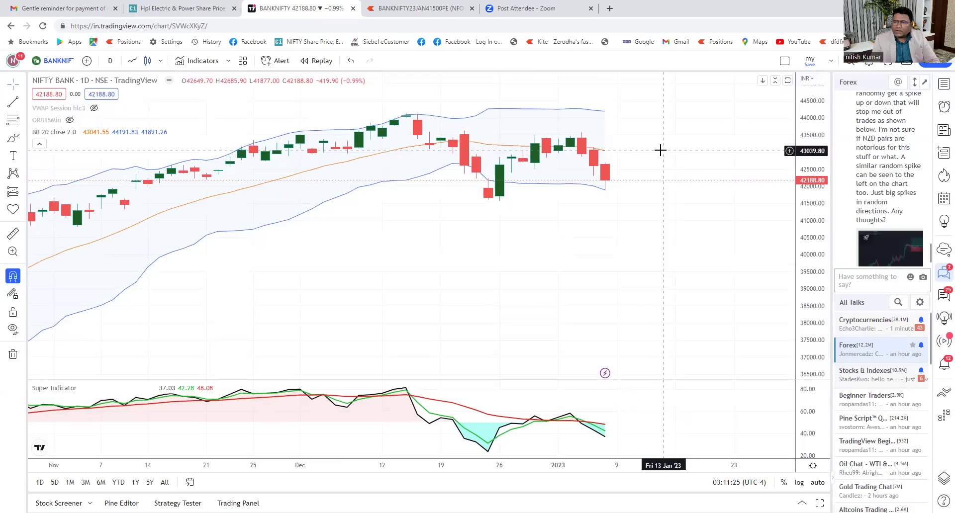
left_click_drag(809, 214, 805, 108)
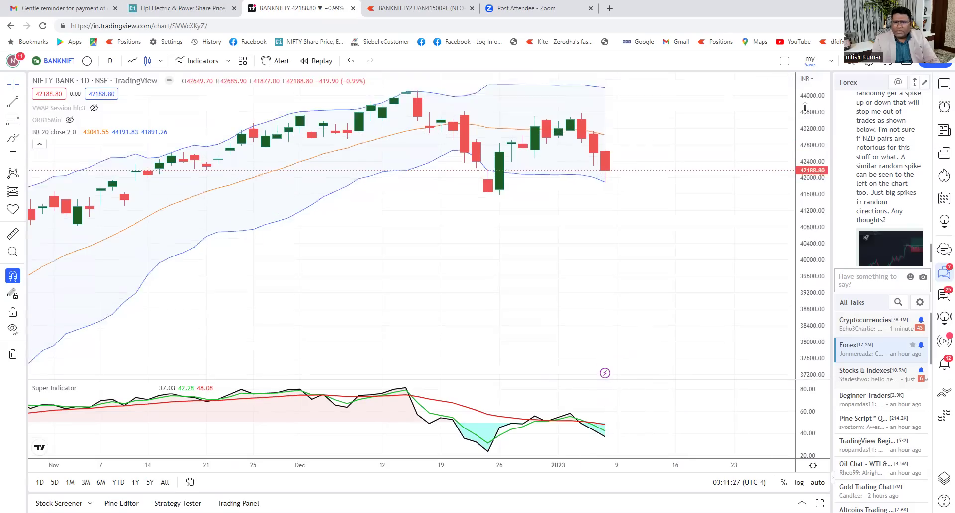
left_click_drag(674, 124, 678, 224)
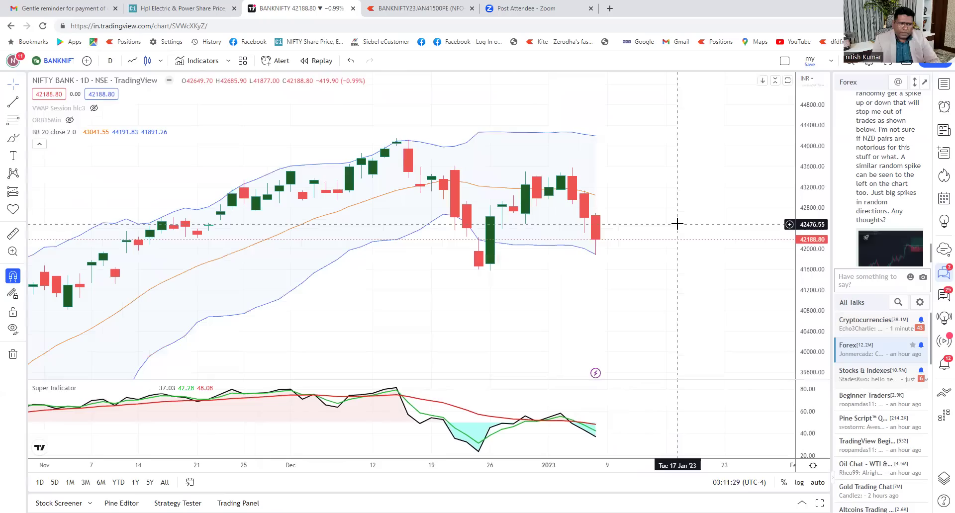